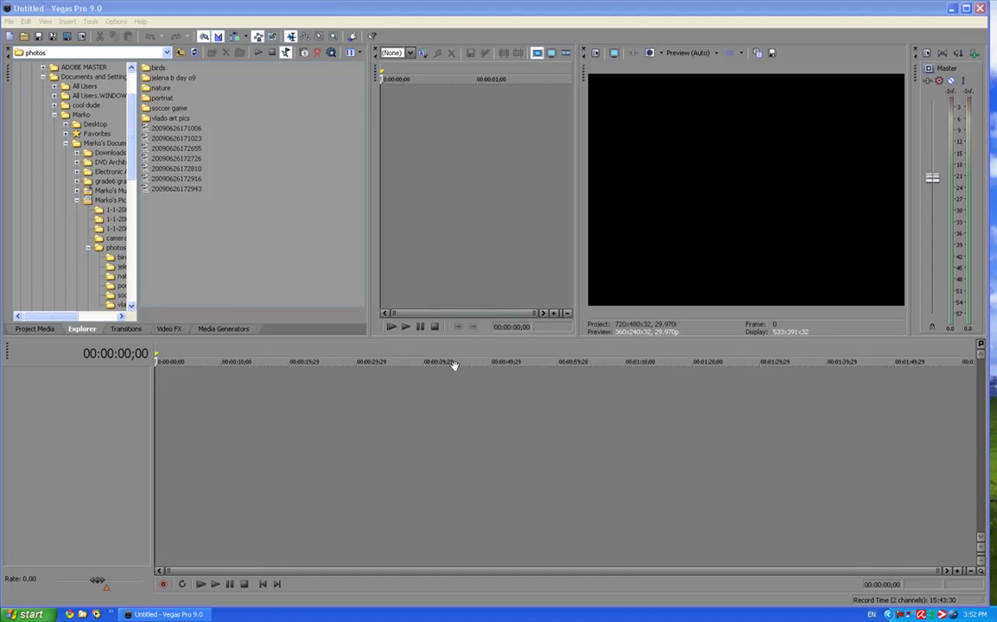
click(127, 330)
click(91, 331)
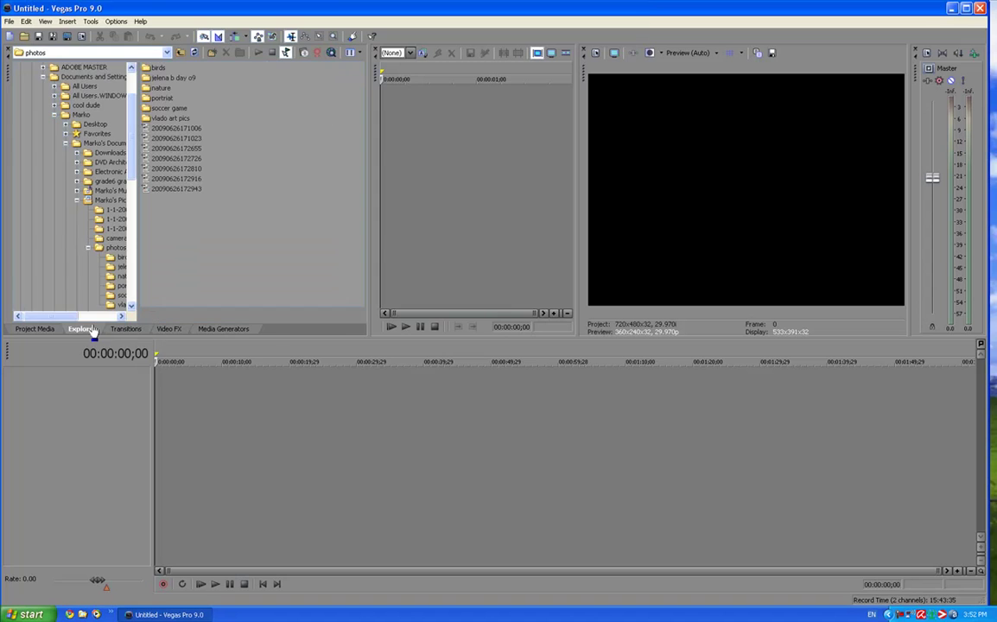
click(176, 128)
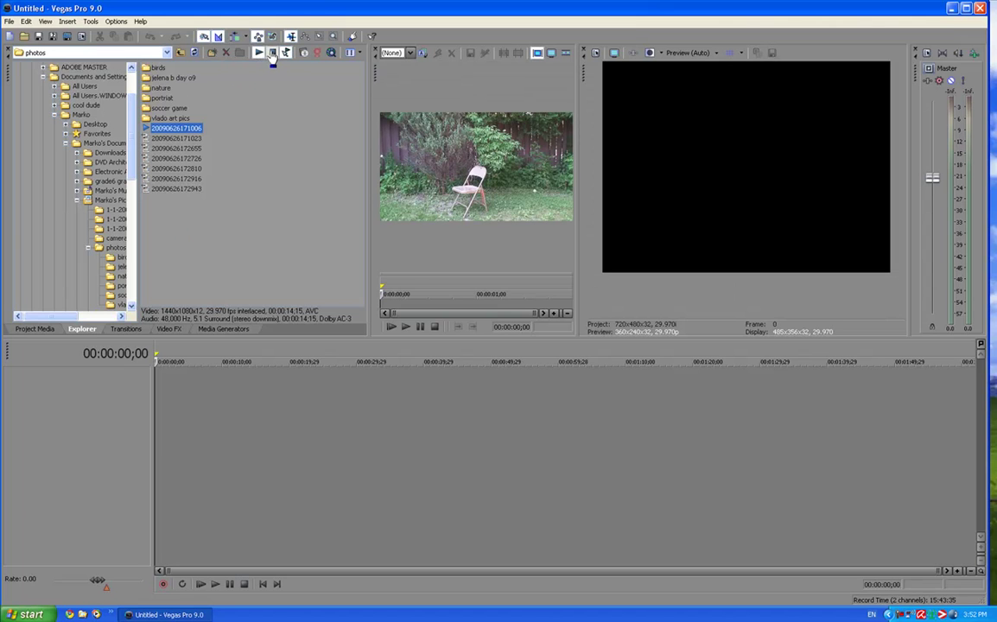
click(270, 54)
click(261, 55)
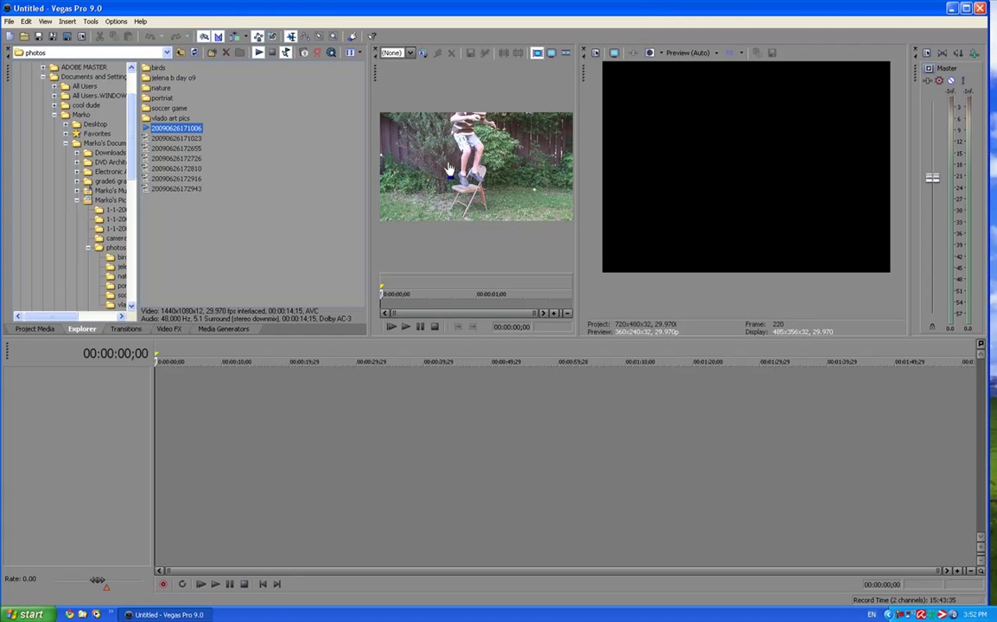
click(273, 54)
click(194, 138)
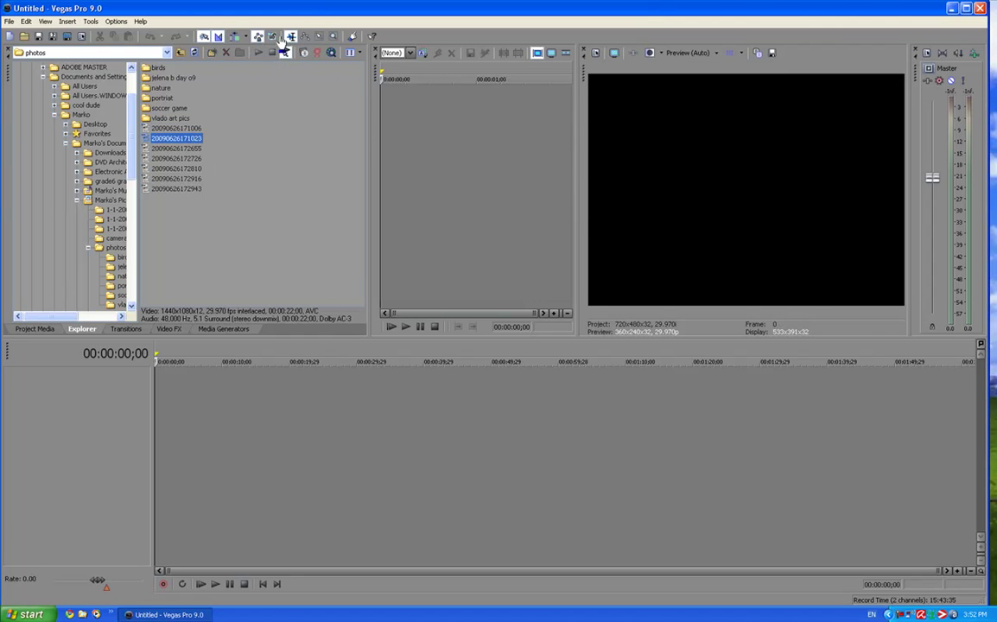
click(258, 52)
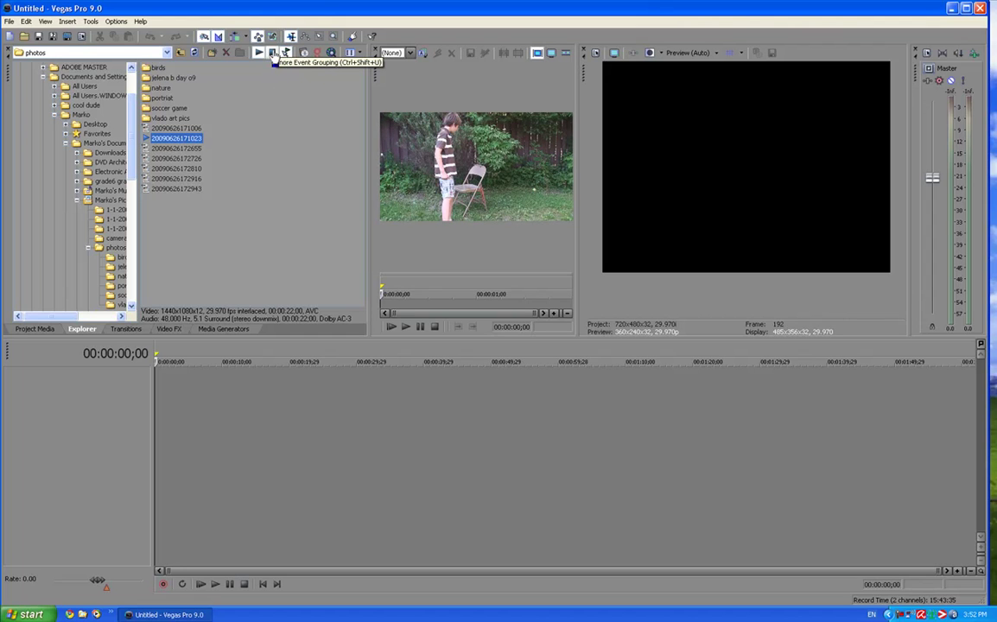
click(272, 53)
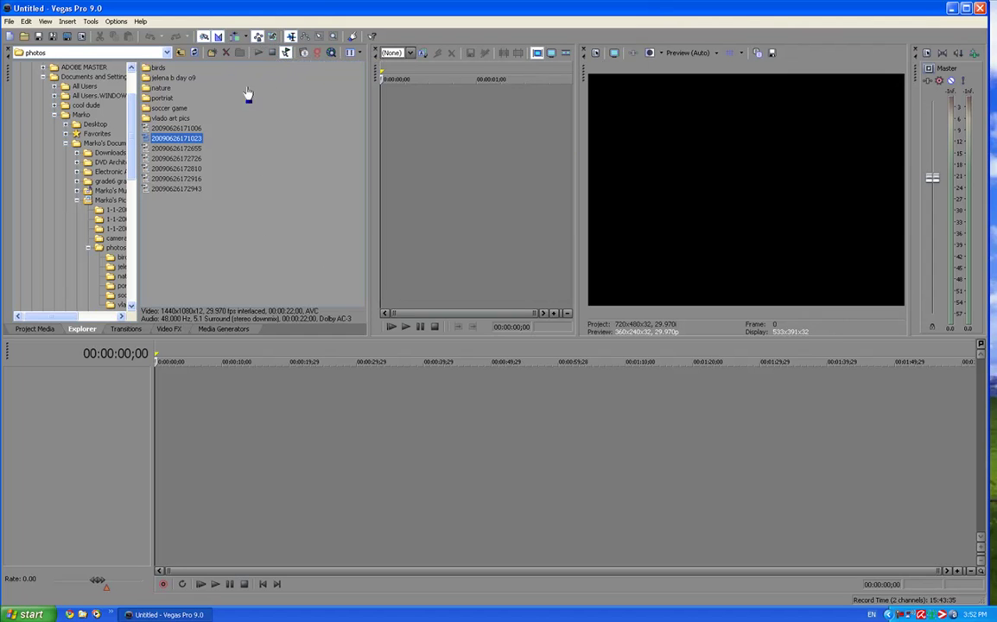
click(184, 129)
drag(196, 132, 159, 398)
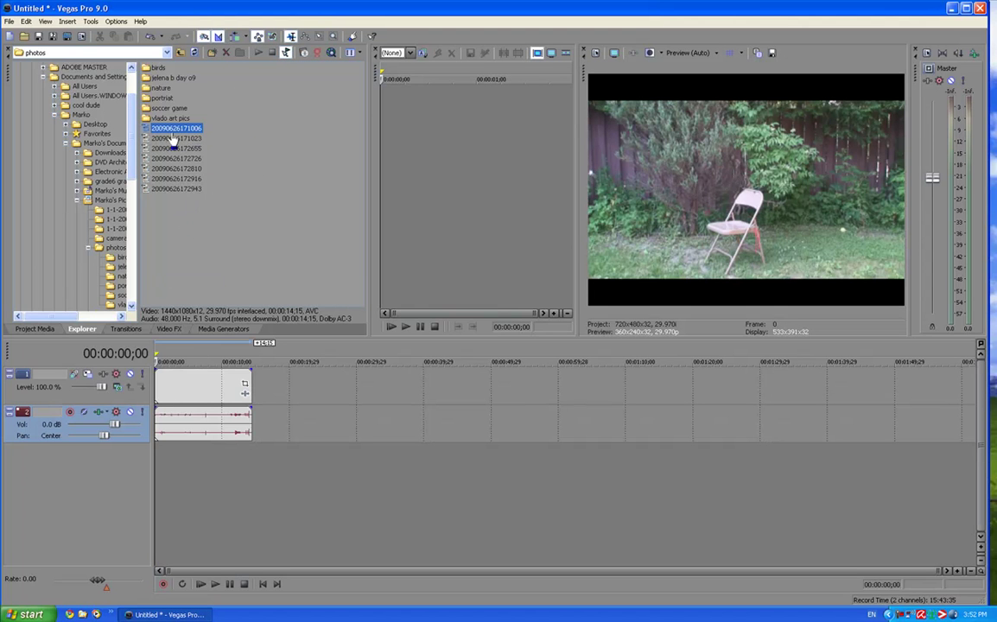
drag(177, 139, 146, 501)
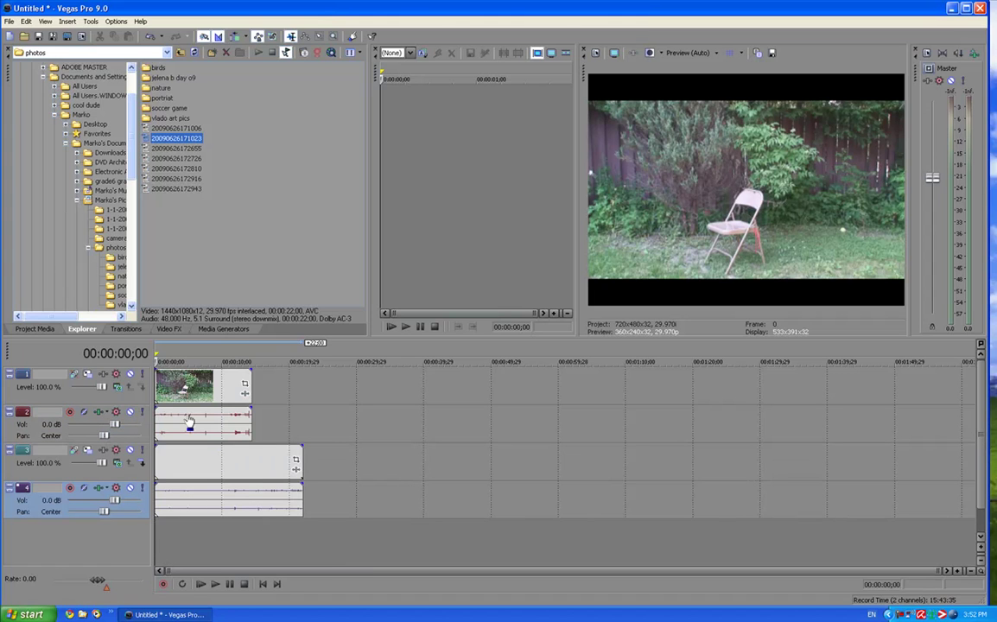
click(215, 469)
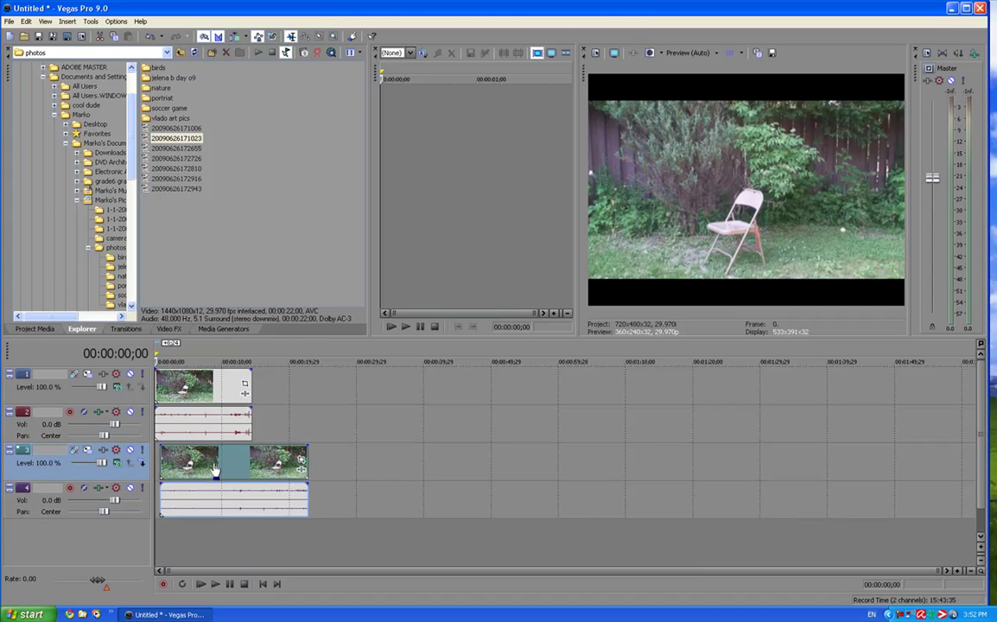
drag(215, 469, 320, 474)
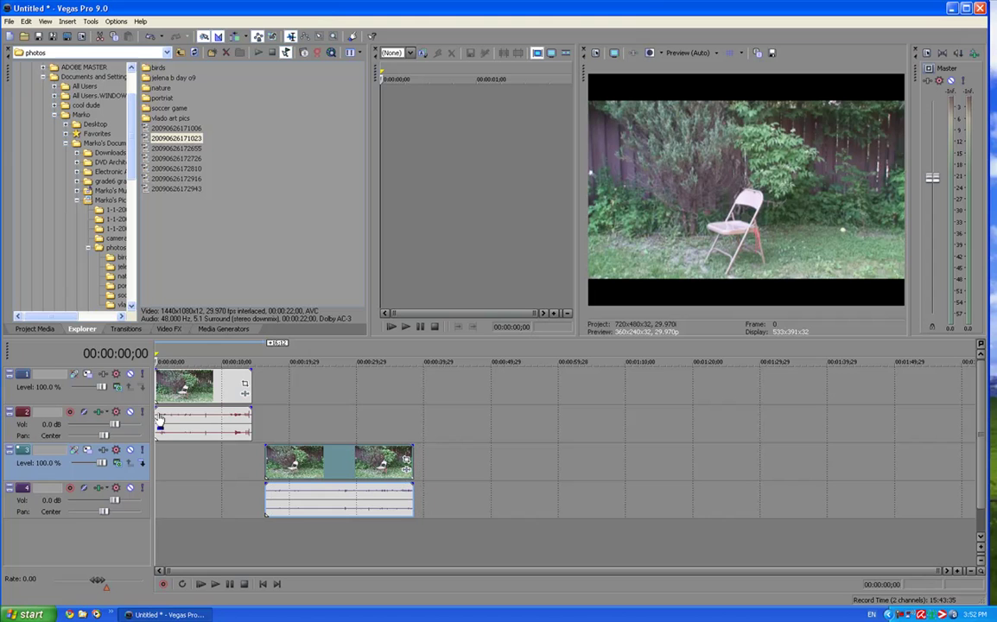
Find the jump-off frame at 00:00:07;17 and split the track 1 clip there
click(215, 585)
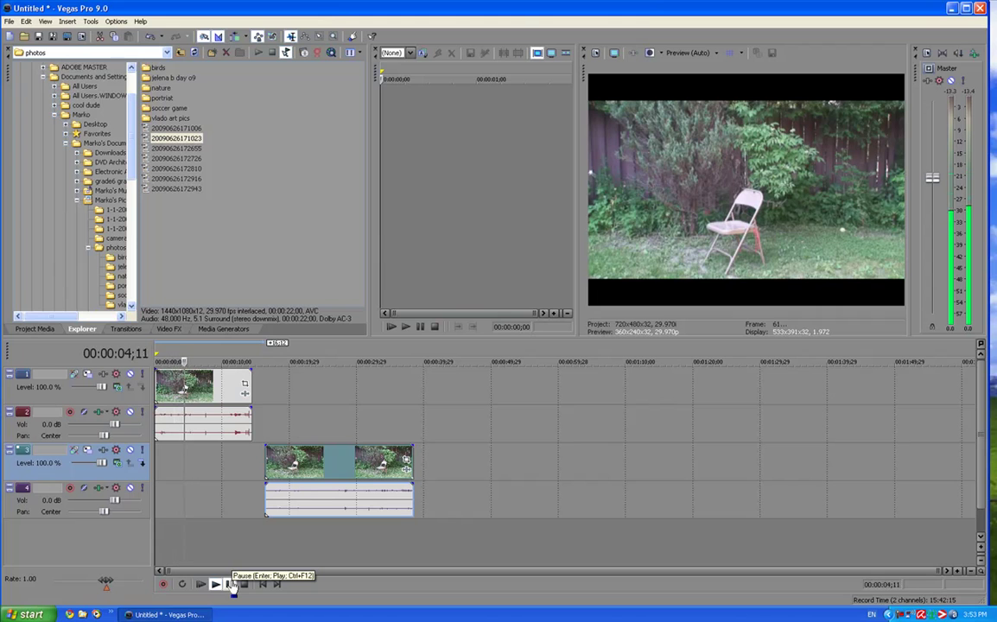
click(232, 585)
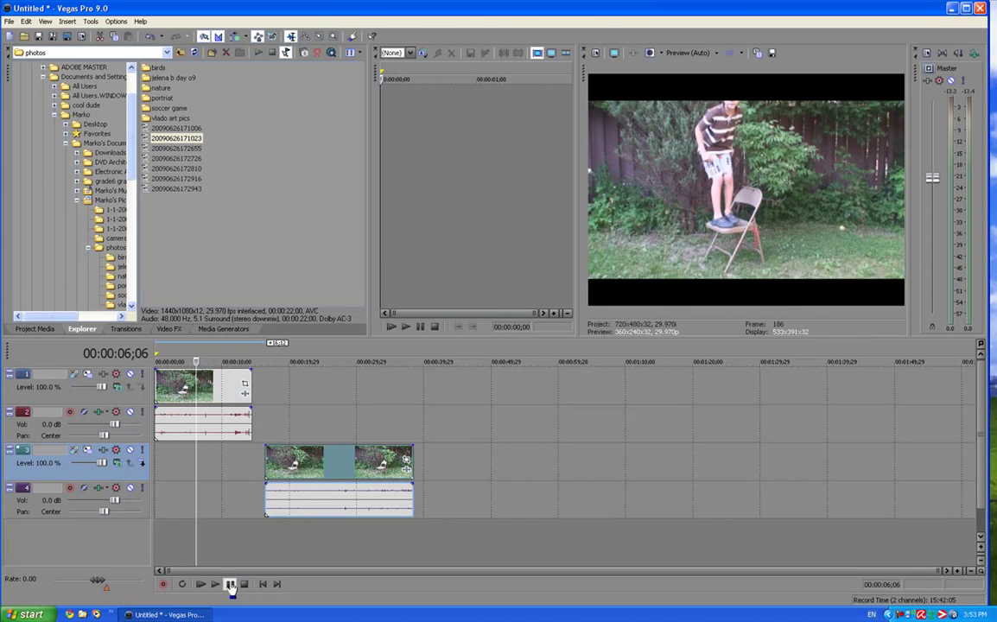
click(232, 585)
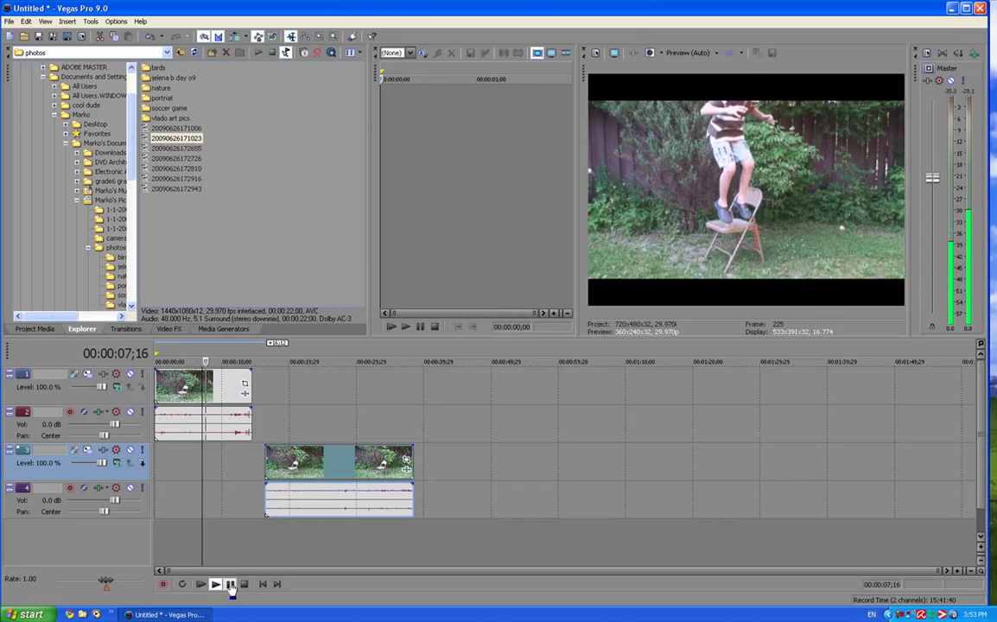
click(232, 585)
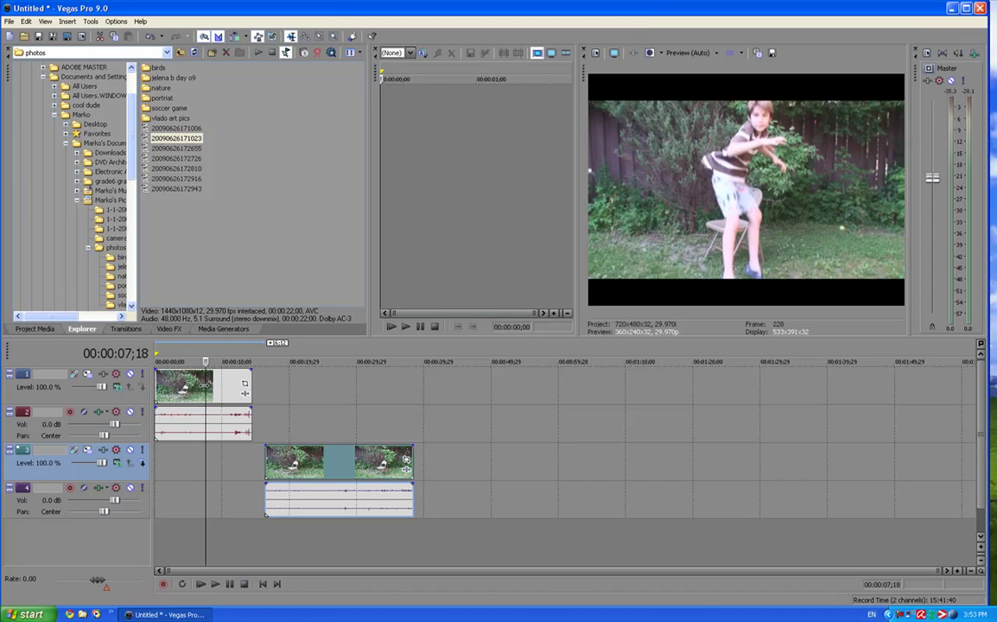
click(208, 390)
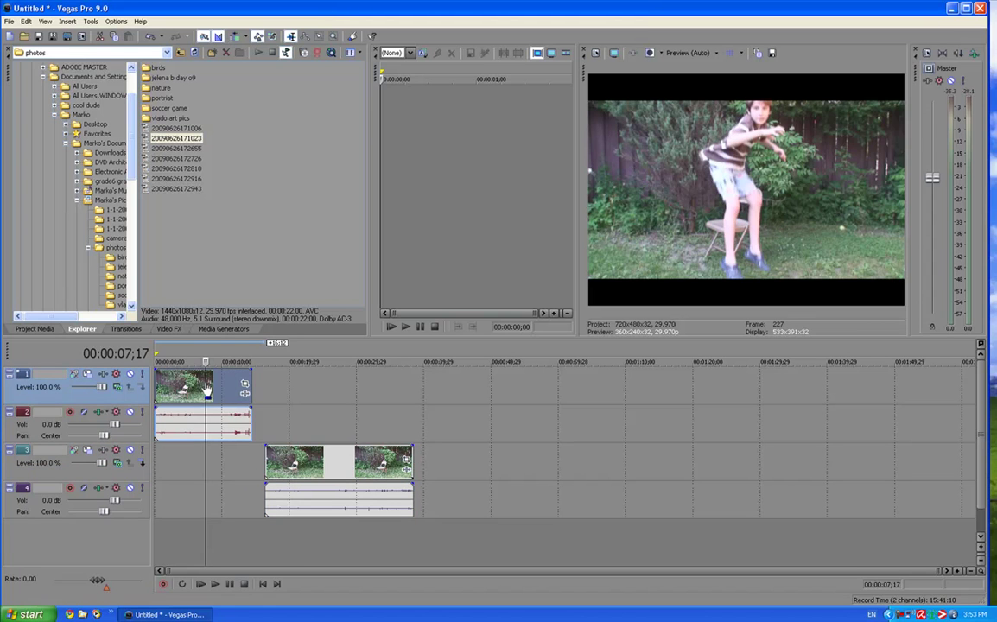
key(s)
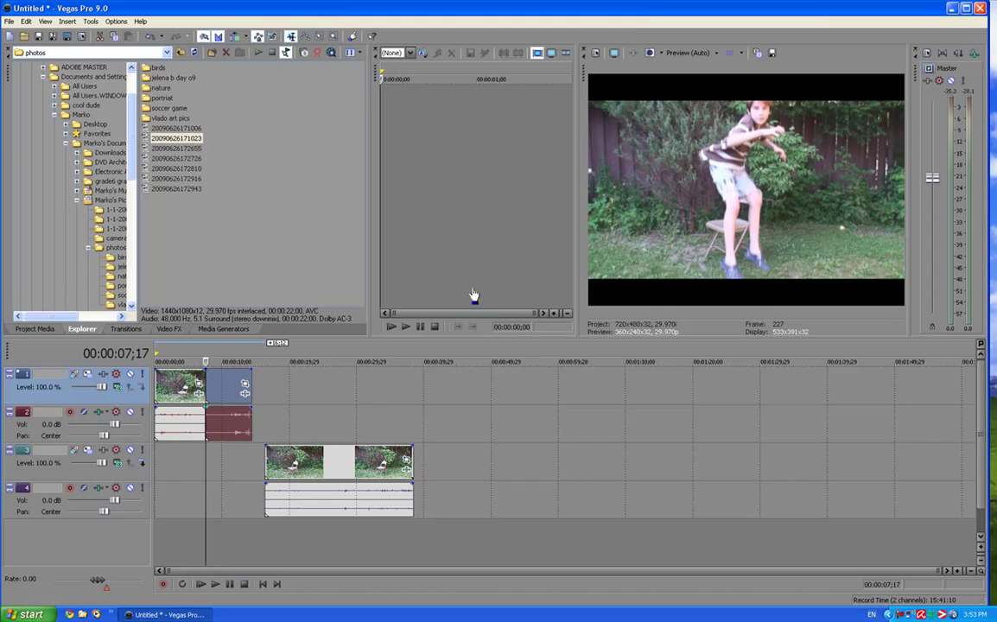
Save the jump frame as snapshot Image5 and insert Image5.jpg after the first clip
click(773, 53)
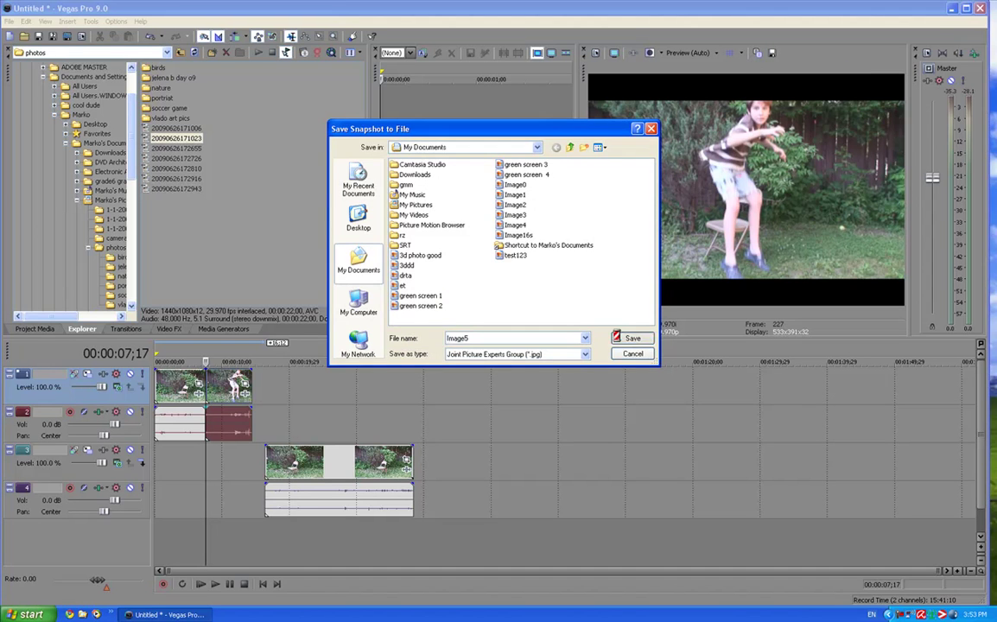
click(630, 338)
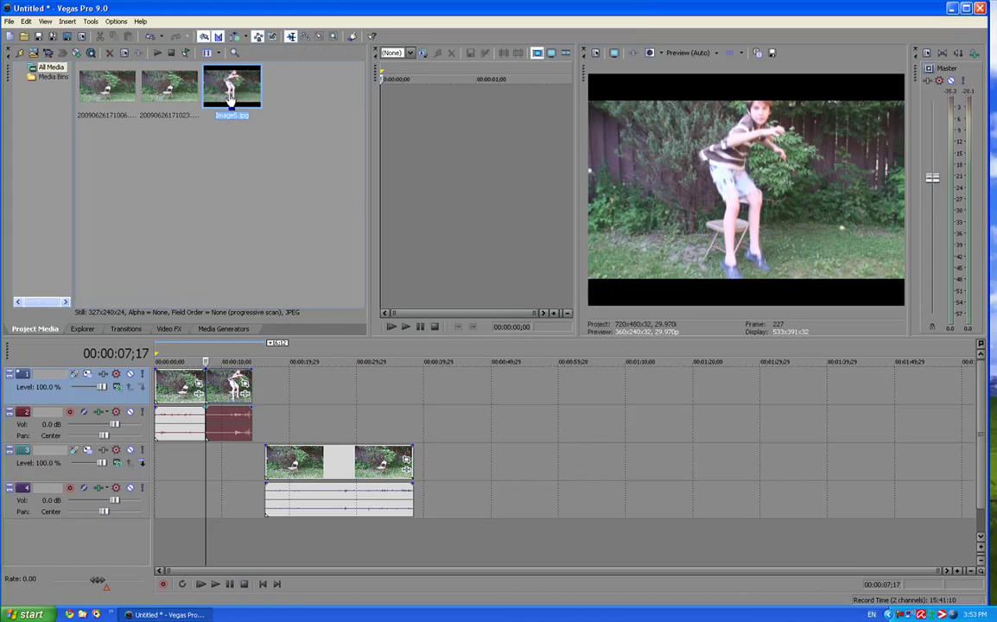
drag(215, 375, 311, 375)
drag(211, 80, 221, 395)
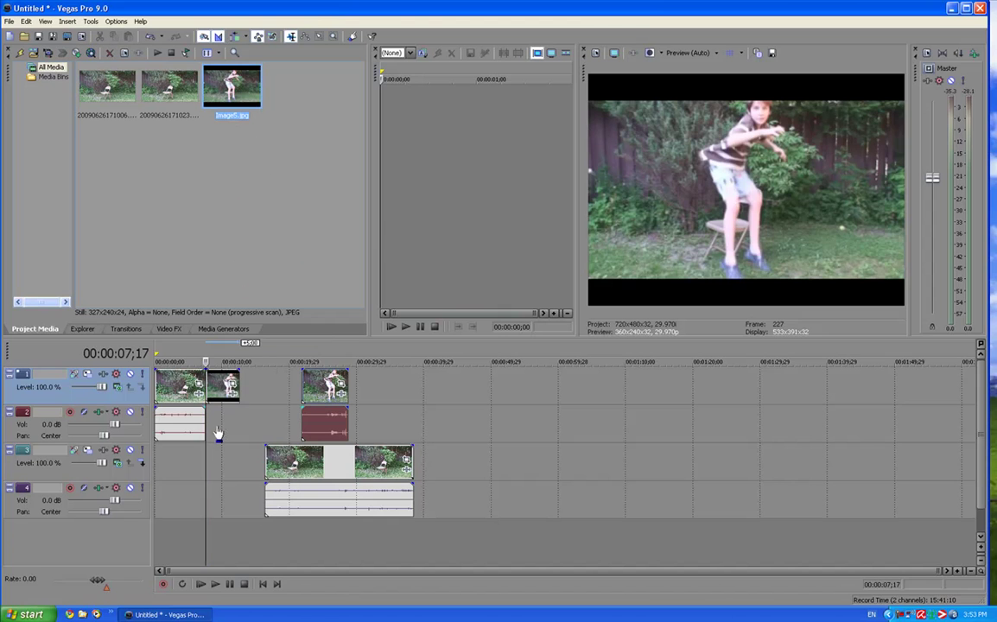
Enable masking on Image5 in Event Pan/Crop and trace a closed path around the boy
click(234, 385)
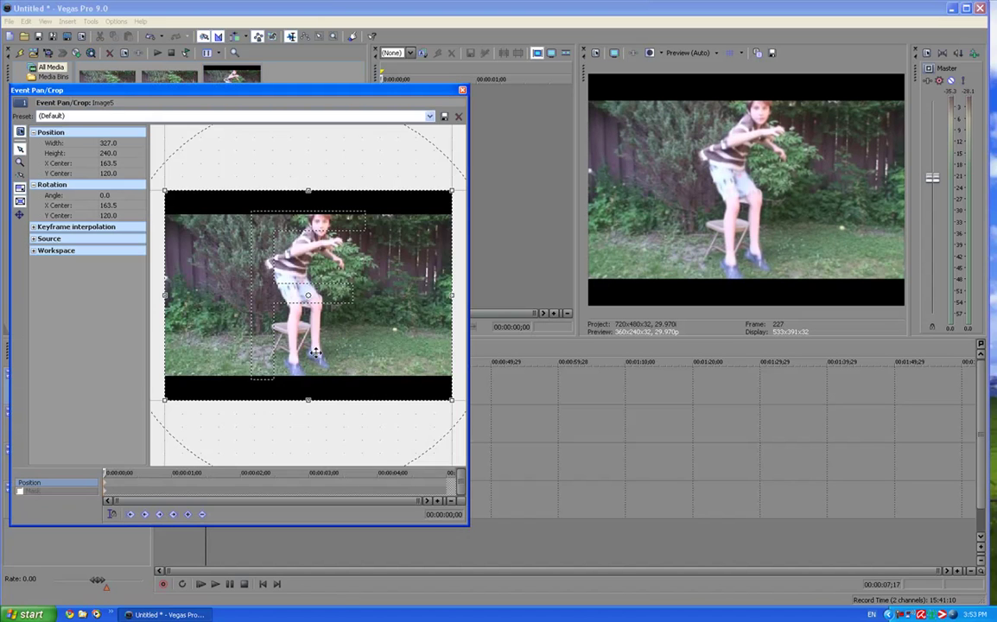
click(21, 492)
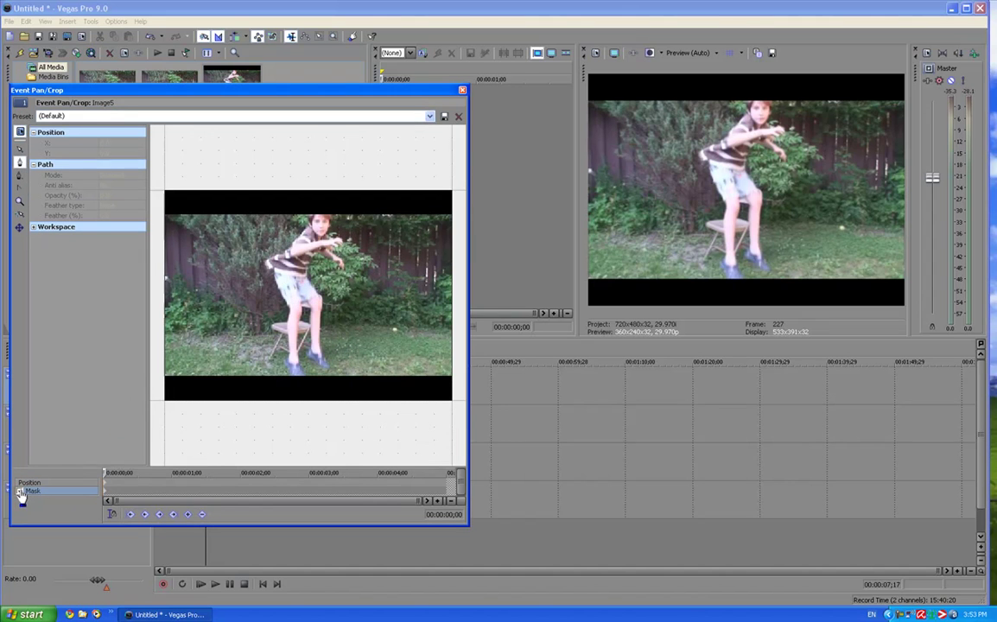
click(291, 377)
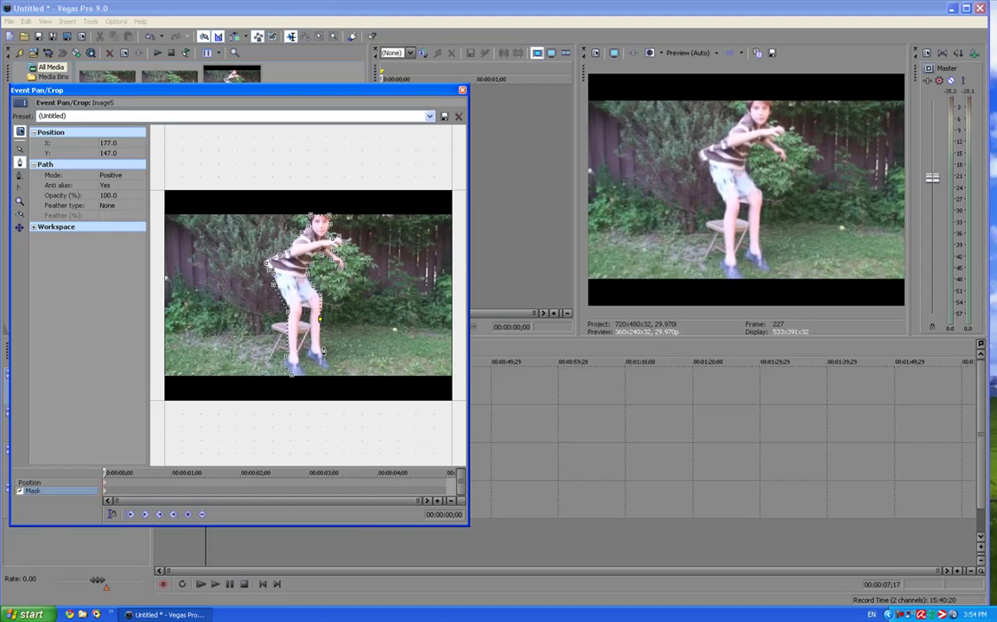
drag(324, 350, 321, 360)
click(291, 377)
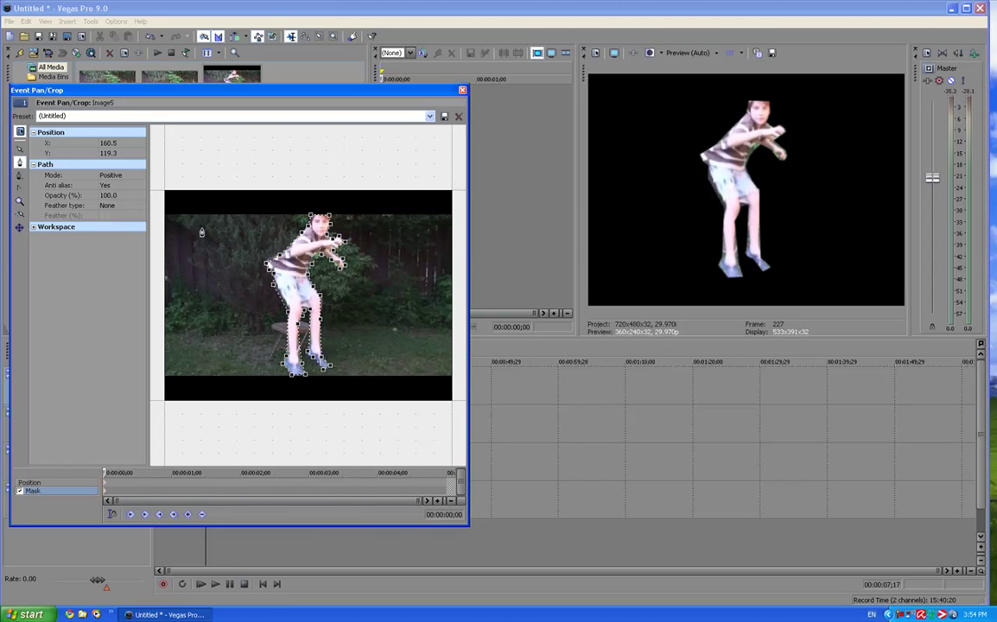
Set the mask feather type to Both with a 4% feather
click(107, 205)
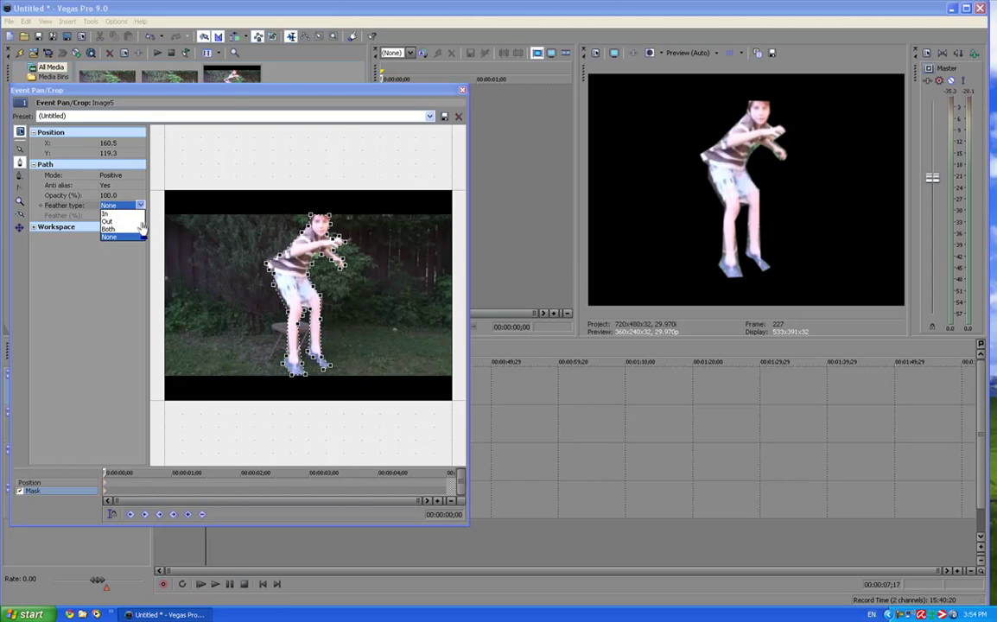
click(108, 231)
click(125, 215)
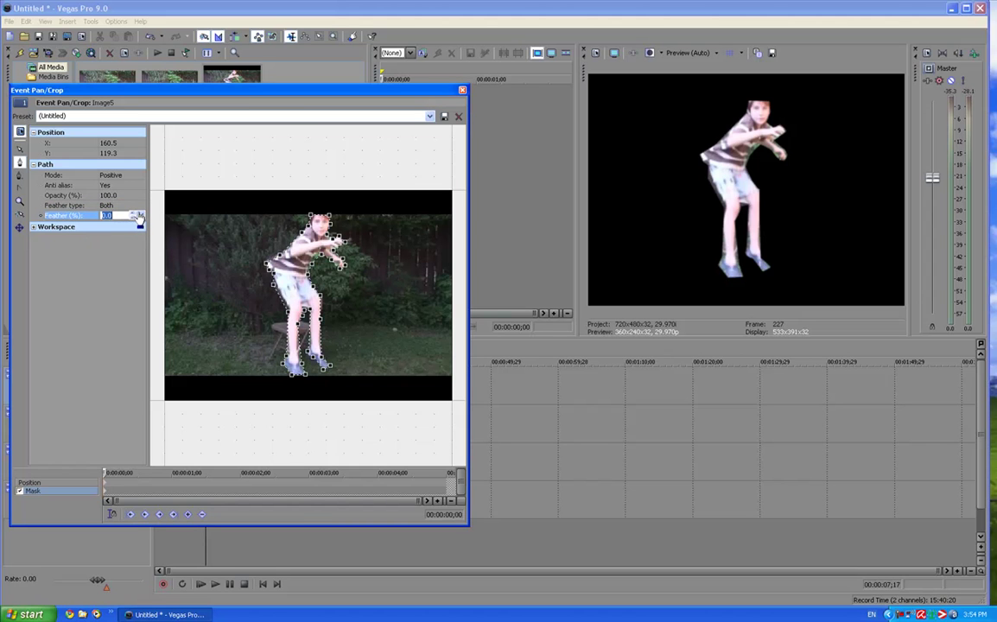
text(4)
key(Return)
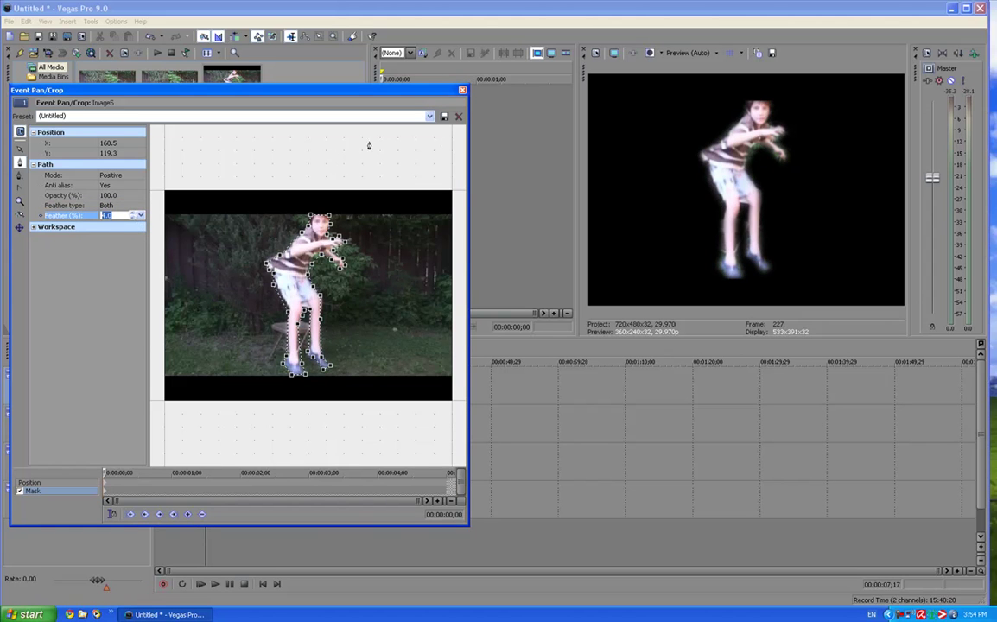
Move the track 3 clip and its audio earlier on the timeline
click(463, 90)
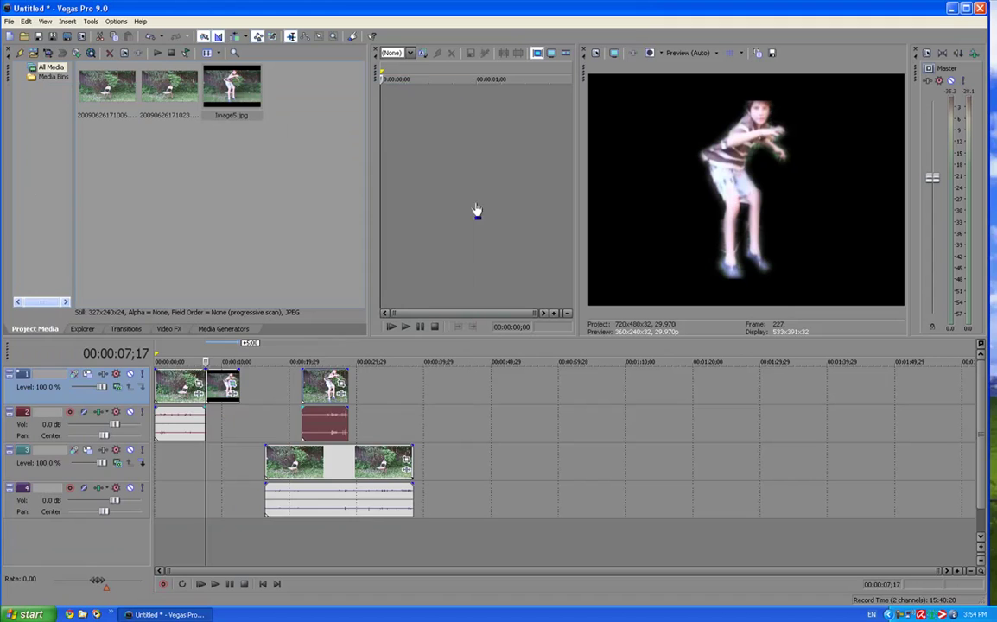
click(345, 458)
drag(345, 458, 256, 472)
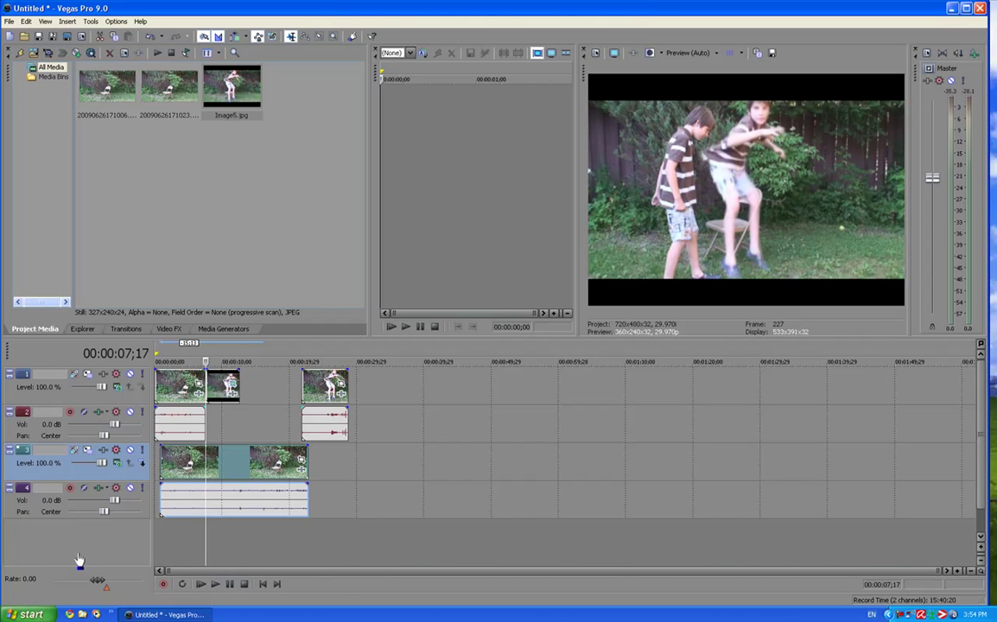
Review playback around 17;24 and extend the Image5 snapshot to 00:00:19;06
click(215, 586)
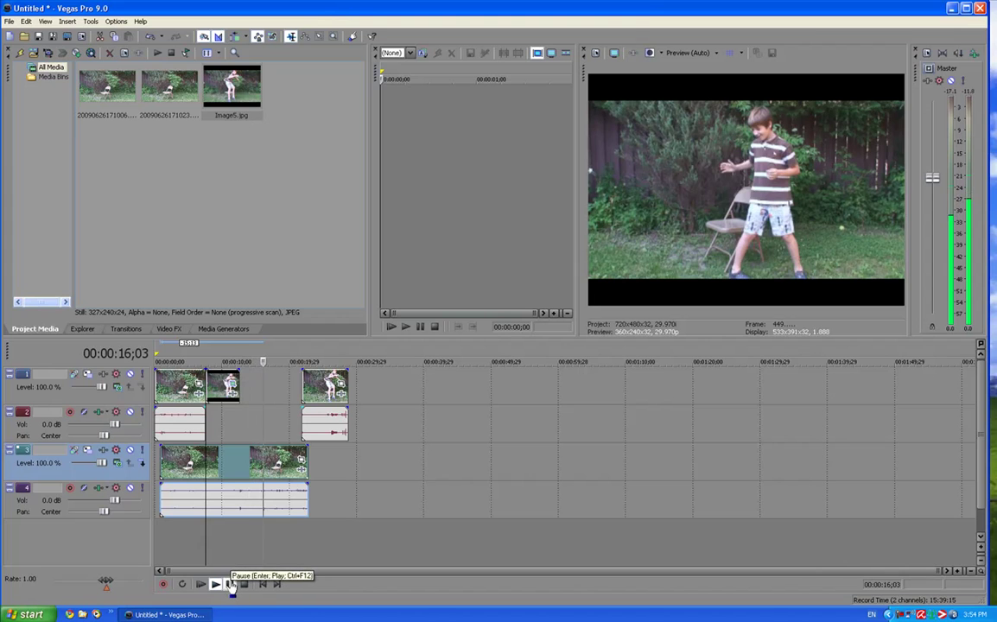
click(229, 583)
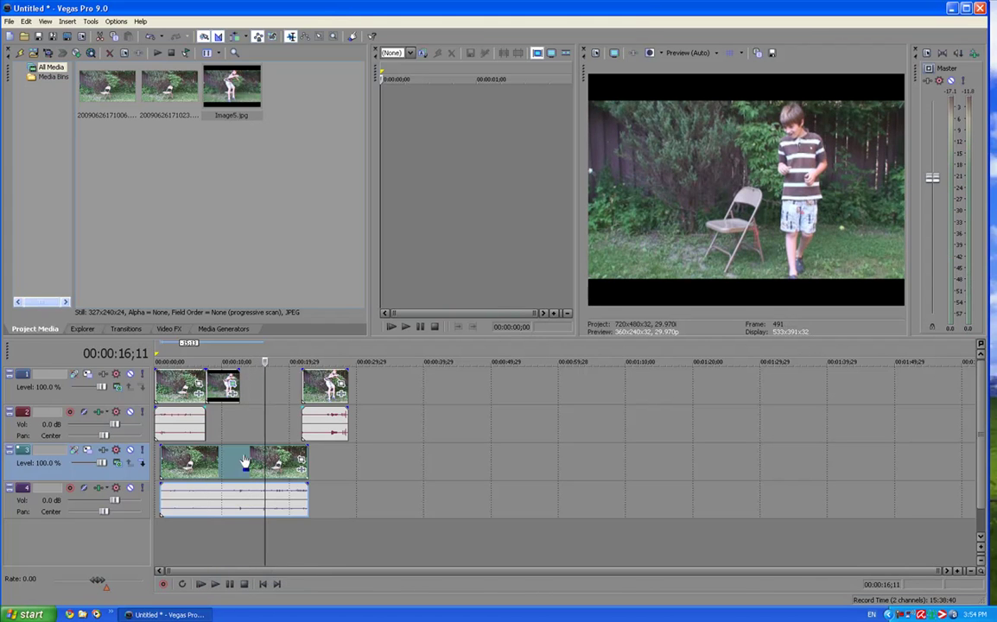
click(289, 466)
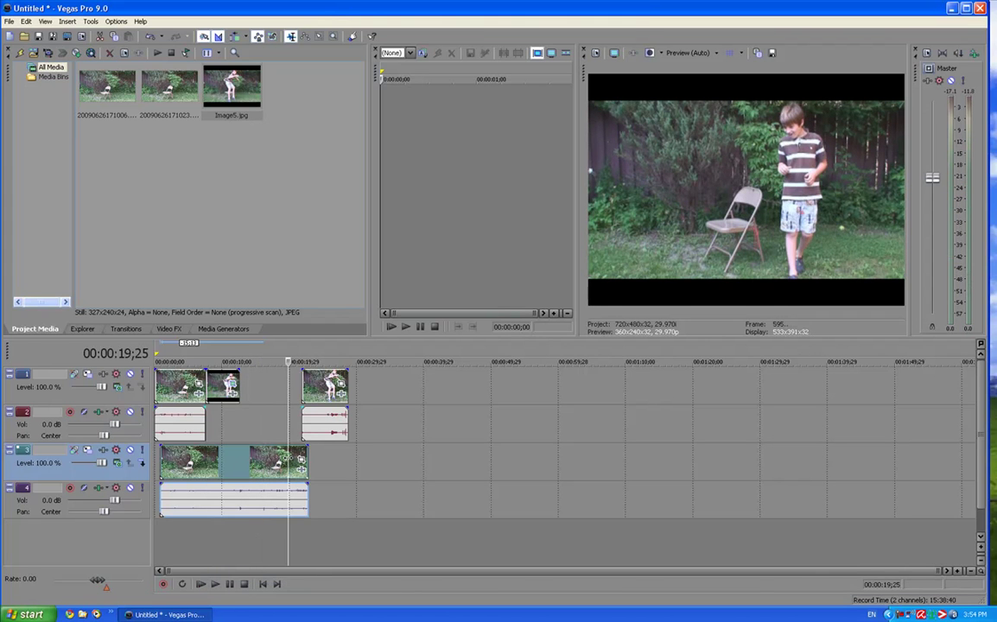
click(276, 467)
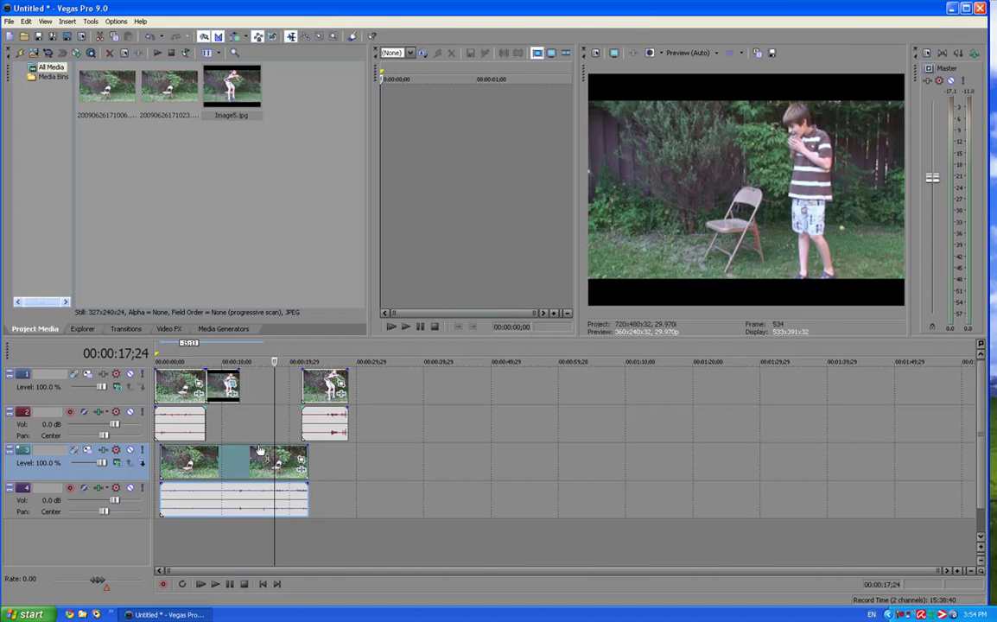
key(space)
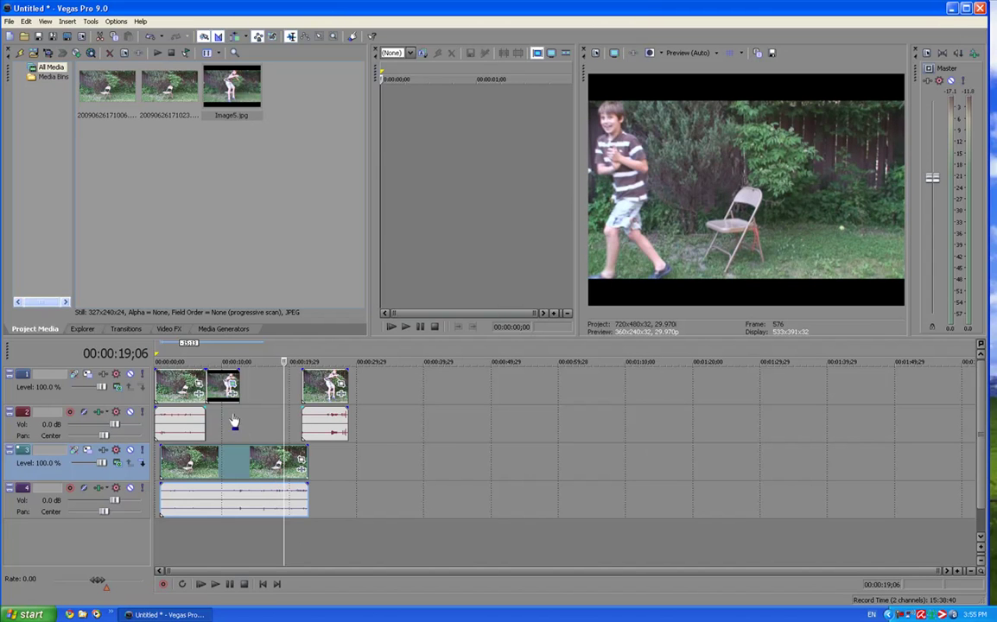
drag(239, 382, 300, 413)
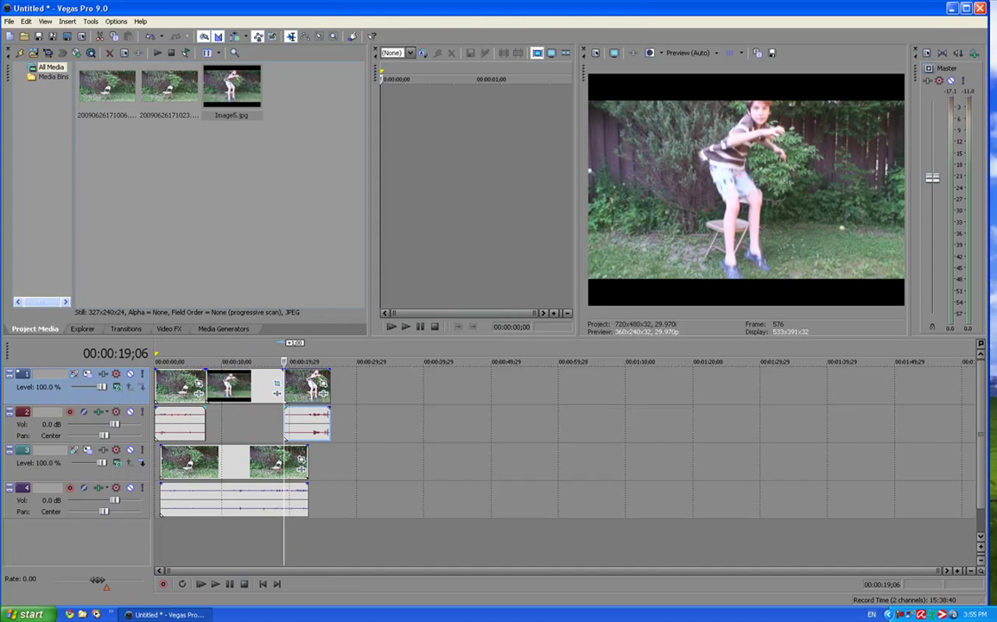
click(263, 584)
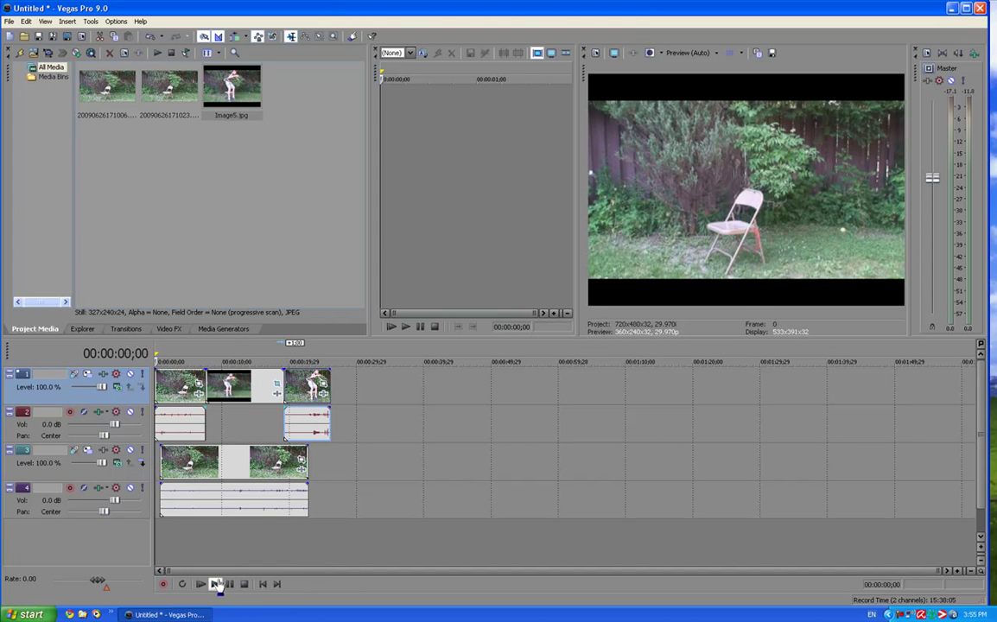
click(215, 584)
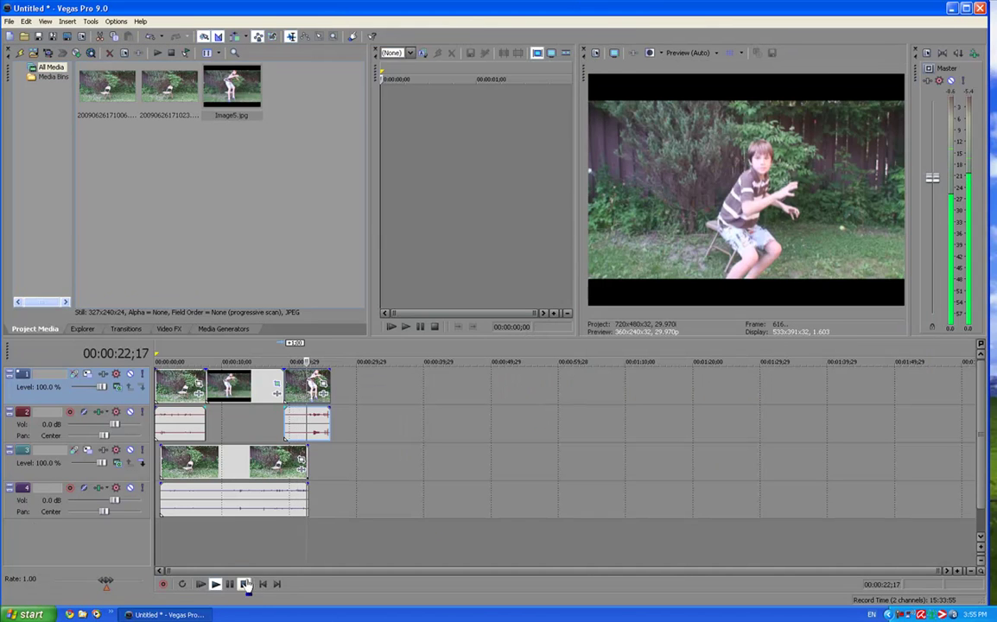
click(229, 584)
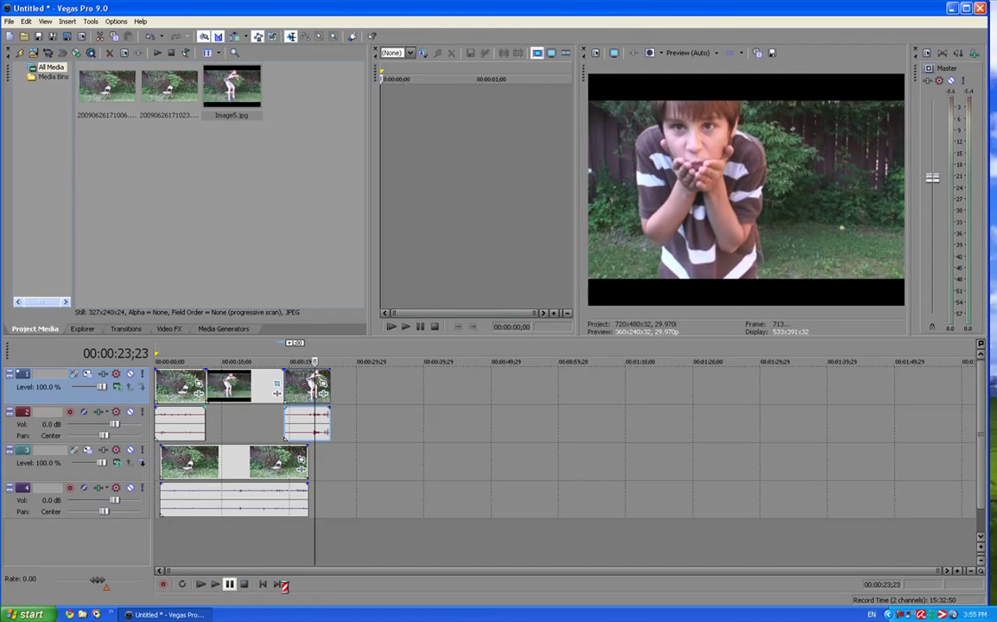